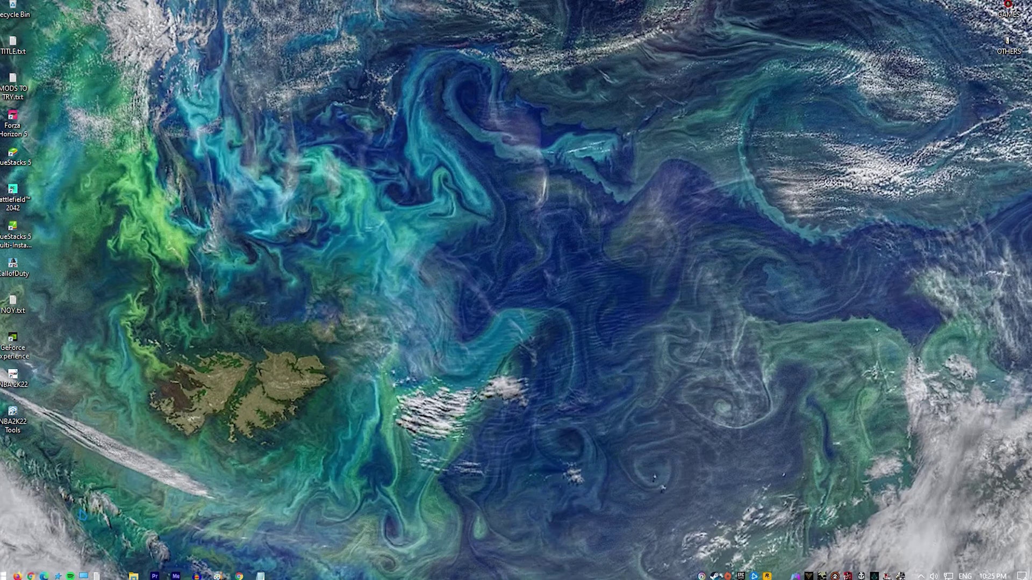
- Open the Windows Update section of the system settings and check for updates
click(3, 576)
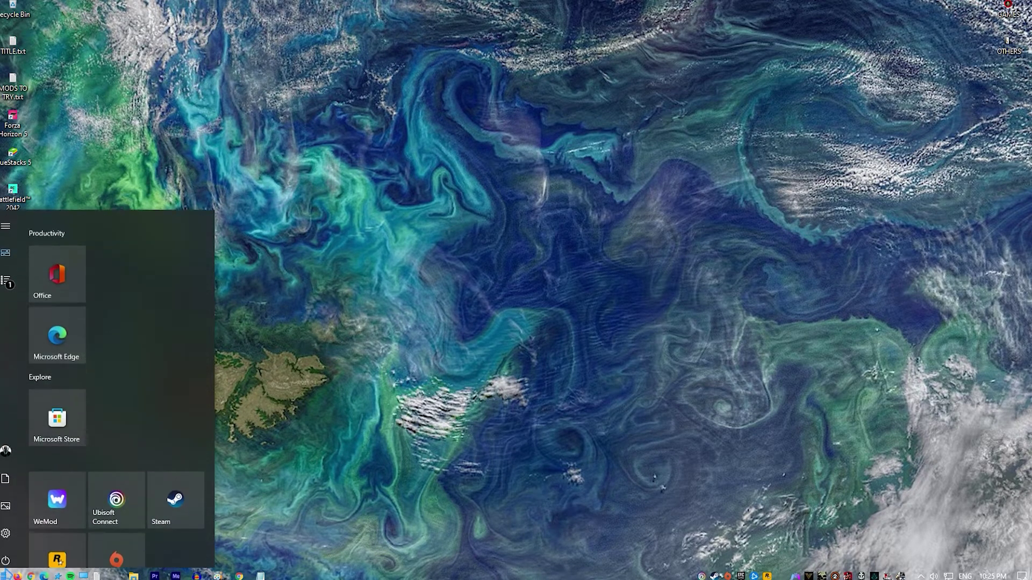
click(7, 528)
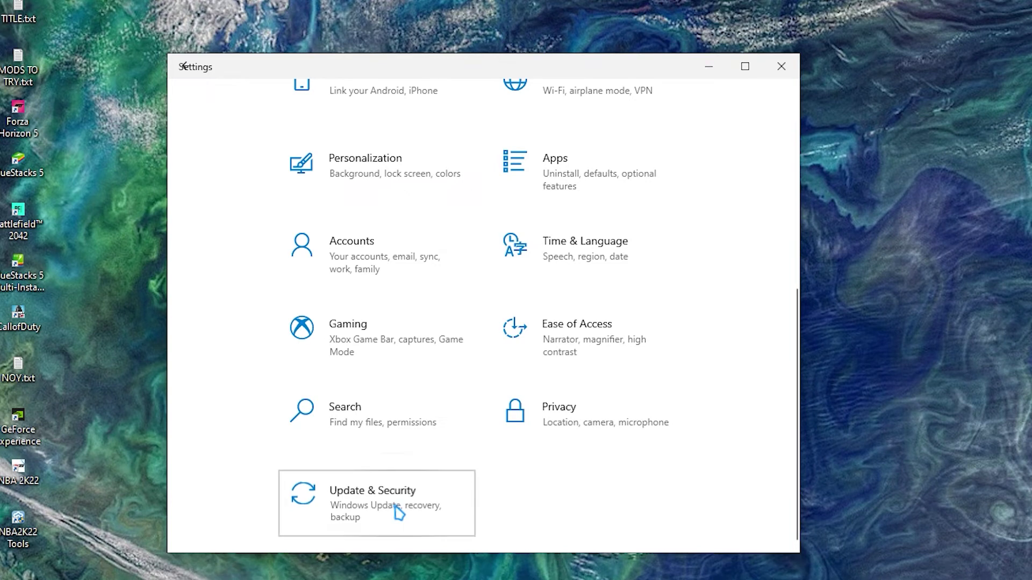
click(398, 513)
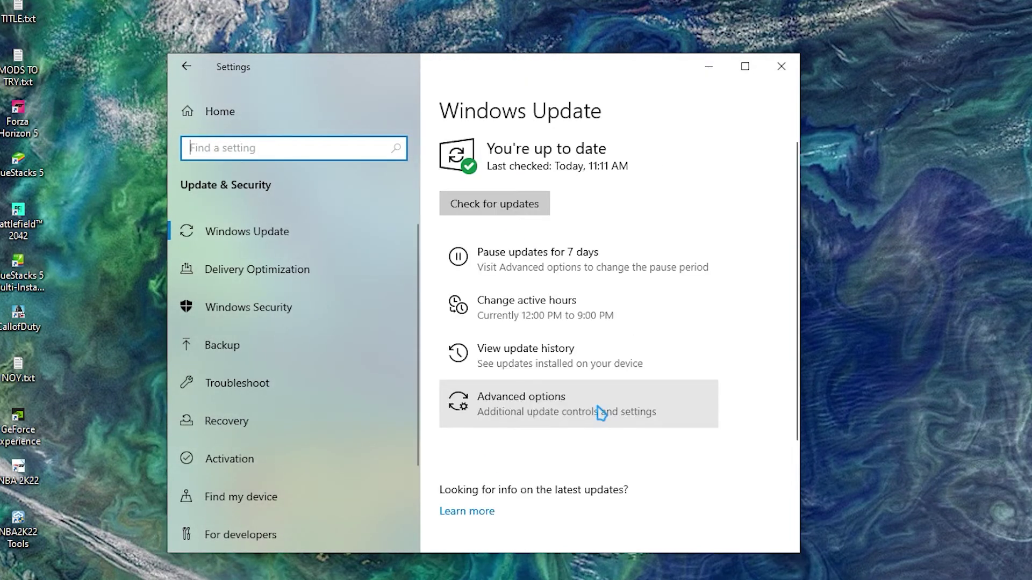
click(515, 210)
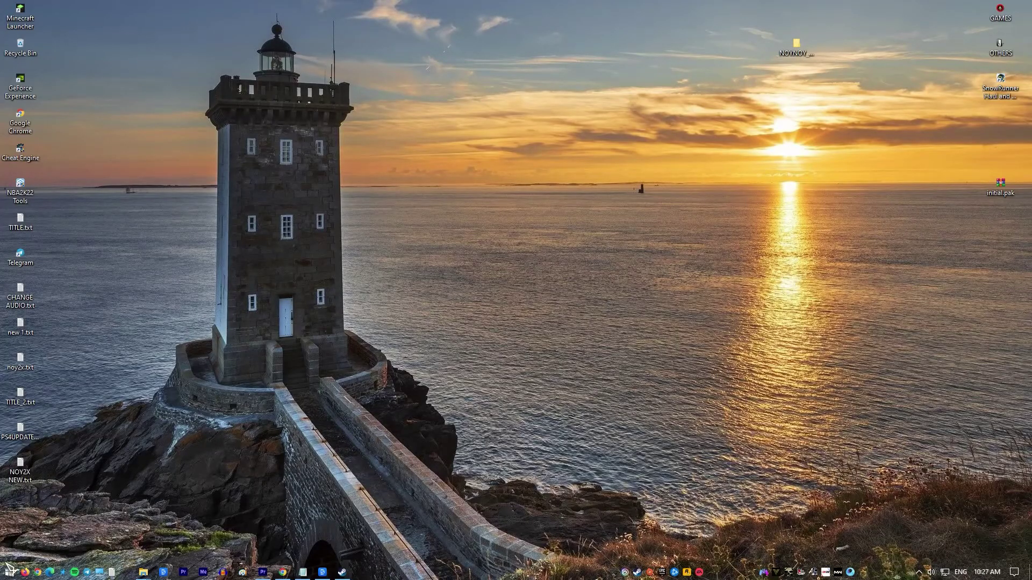
- Open Device Manager and display the properties of the NVIDIA GeForce GTX 1050 Ti display adapter
right_click(10, 571)
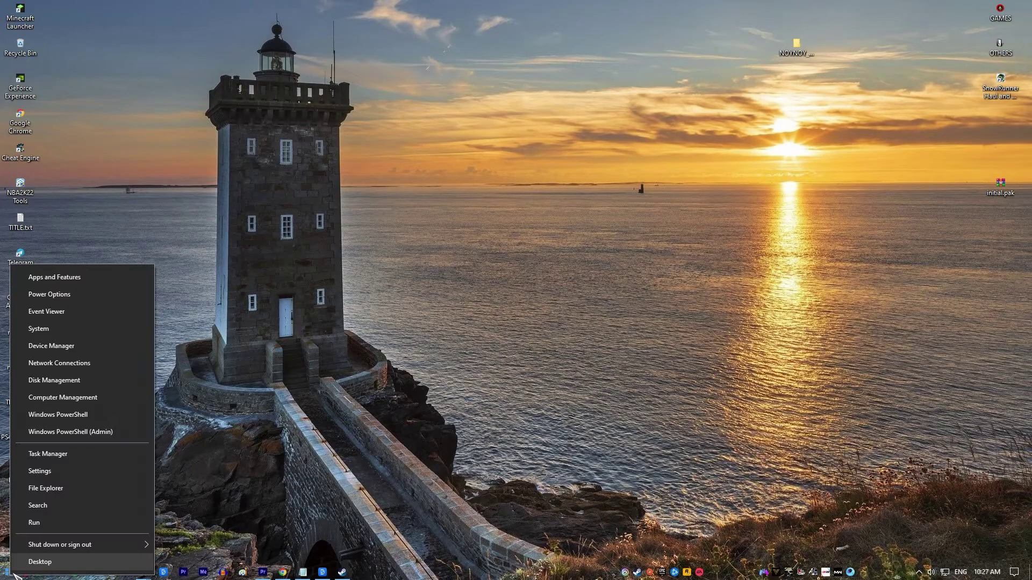
click(51, 346)
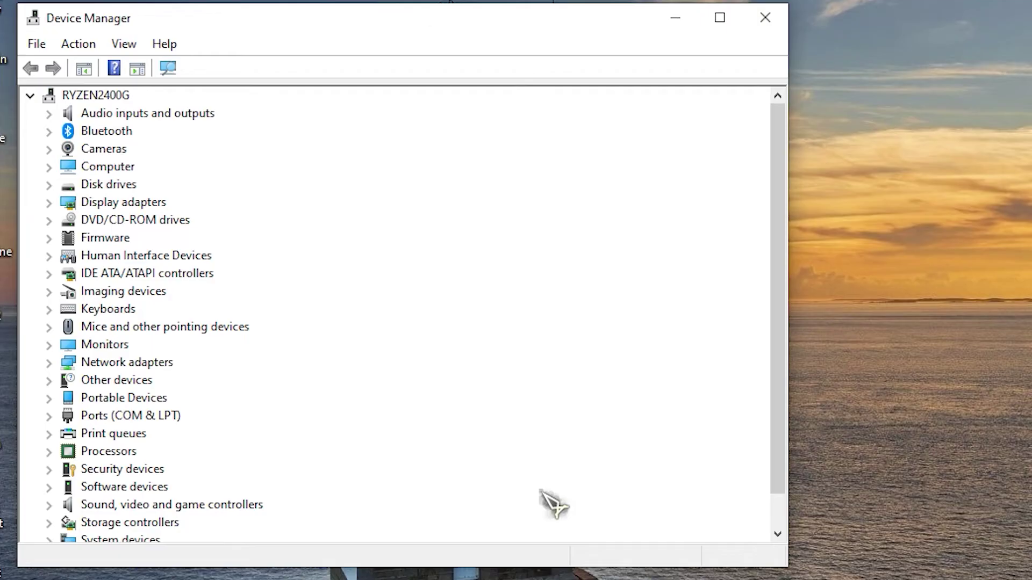
click(123, 207)
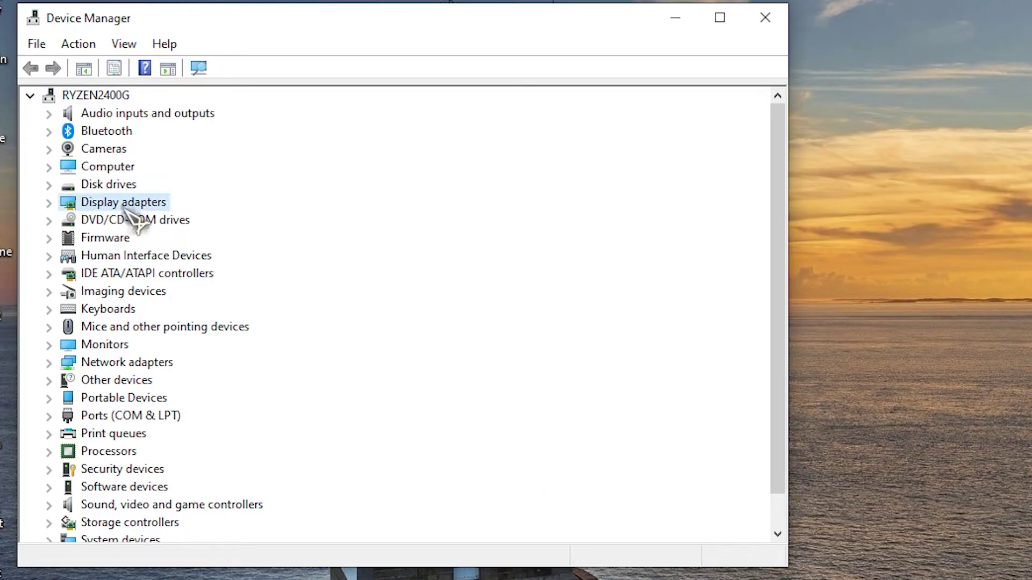
click(48, 203)
right_click(208, 220)
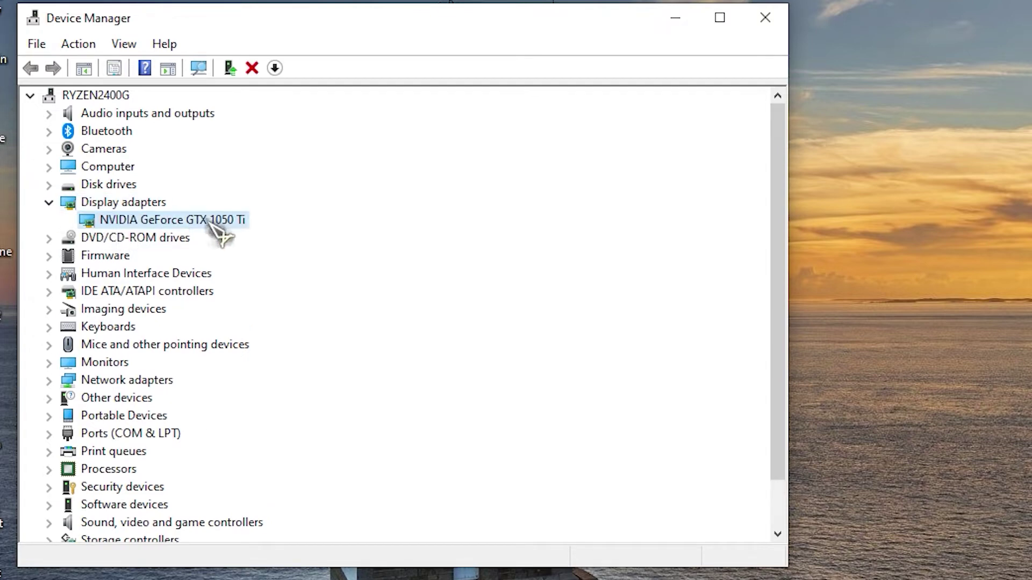
click(284, 337)
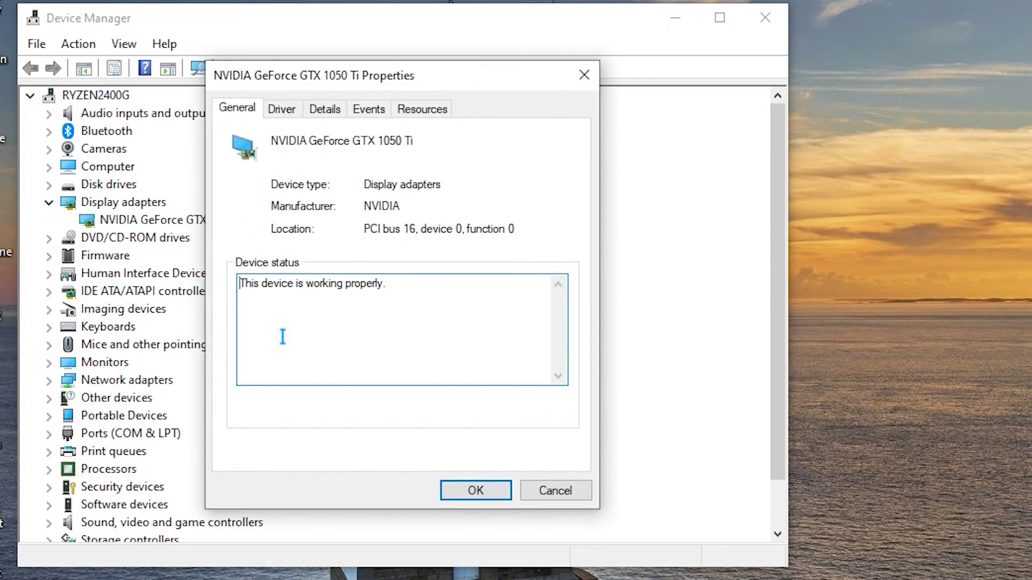
- Copy the graphics card's first Hardware Ids value and browse the matching driver files on the DriverIdentifier site
click(327, 114)
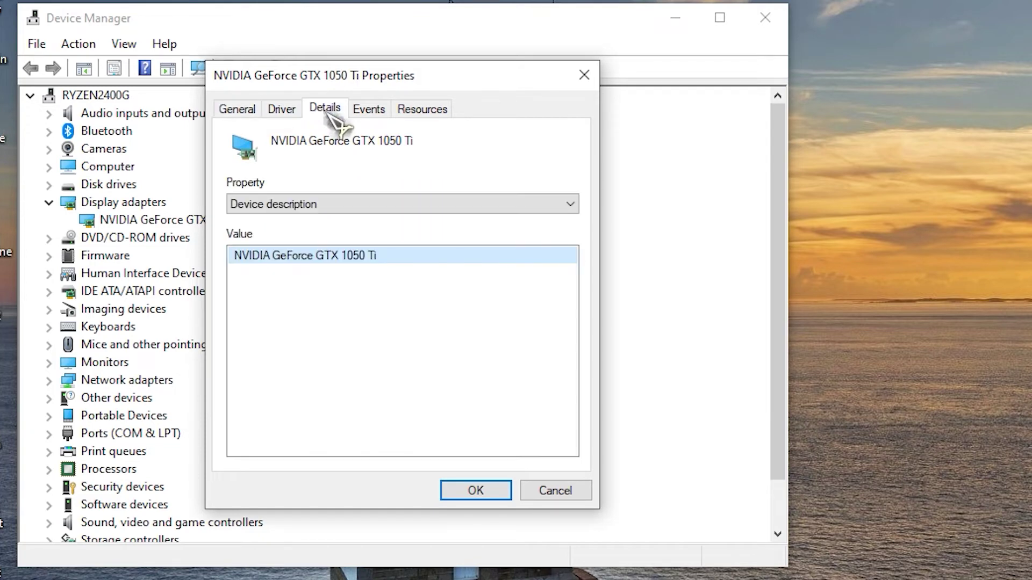
click(540, 208)
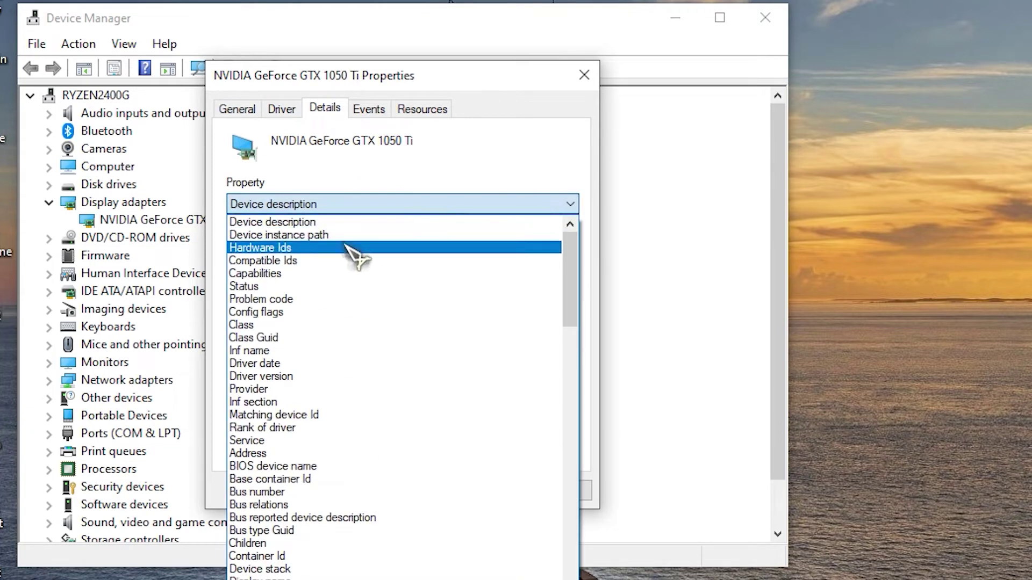
click(320, 249)
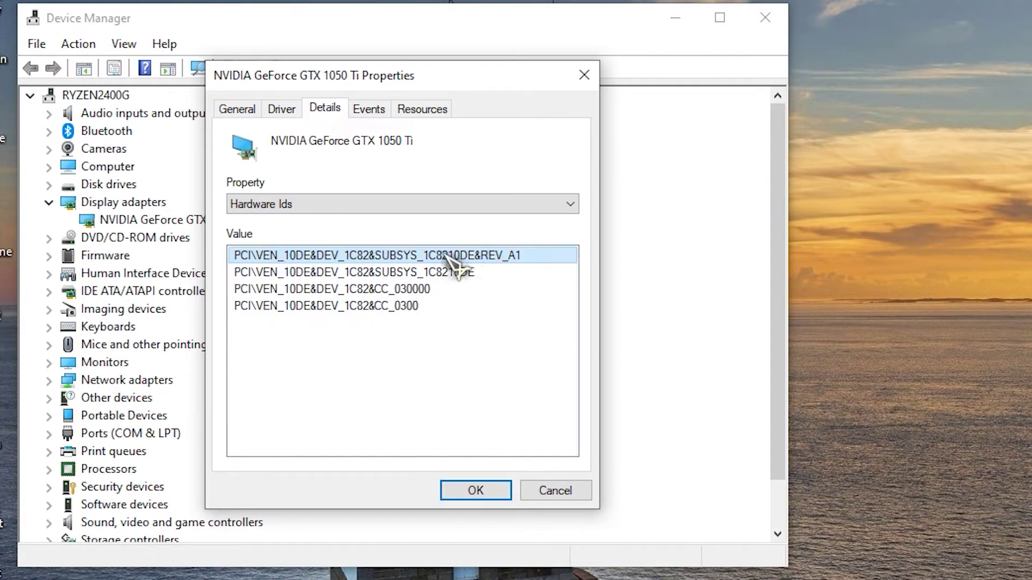
right_click(471, 257)
click(519, 269)
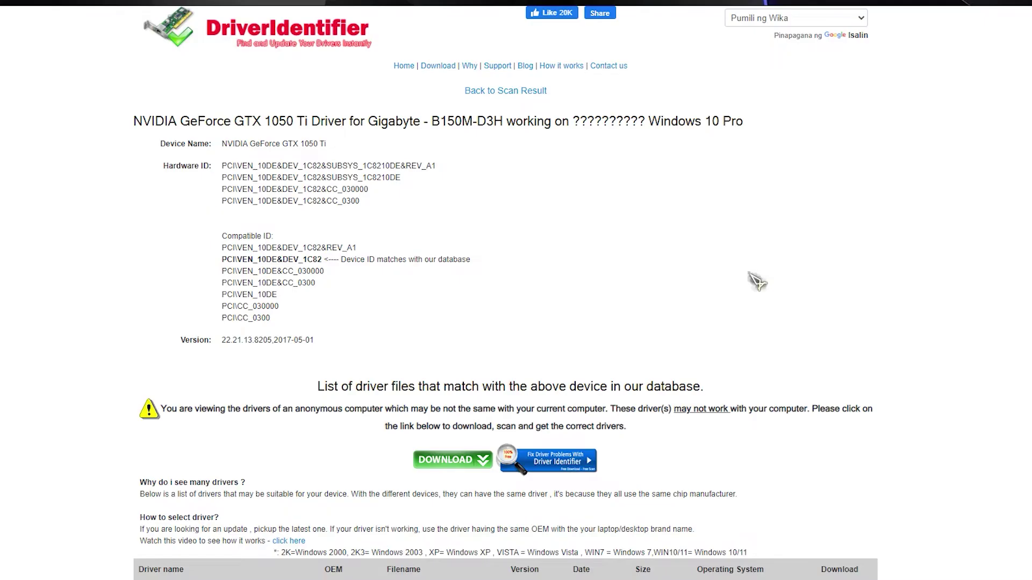
scroll(758, 281, down, 5)
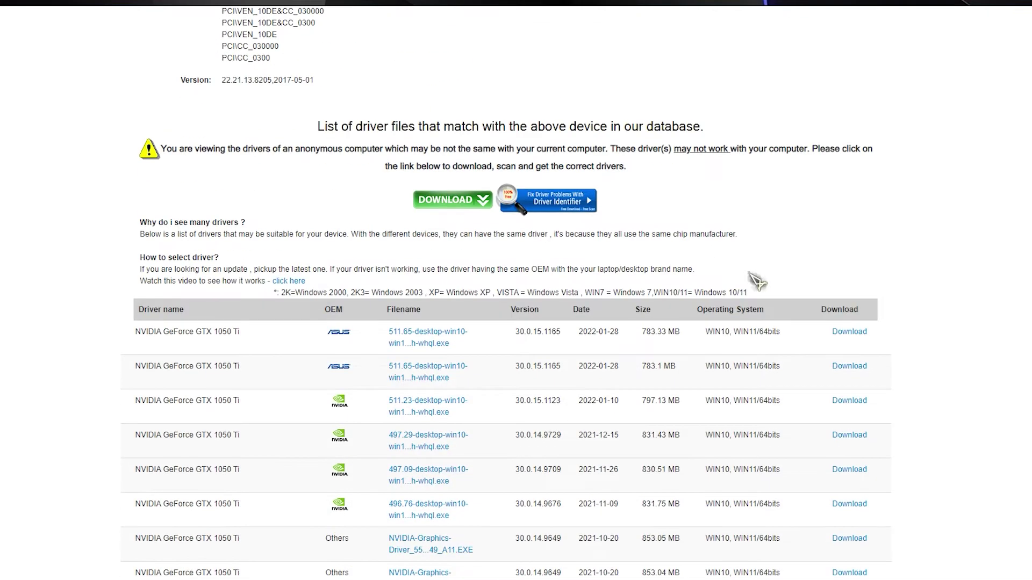
scroll(758, 280, down, 5)
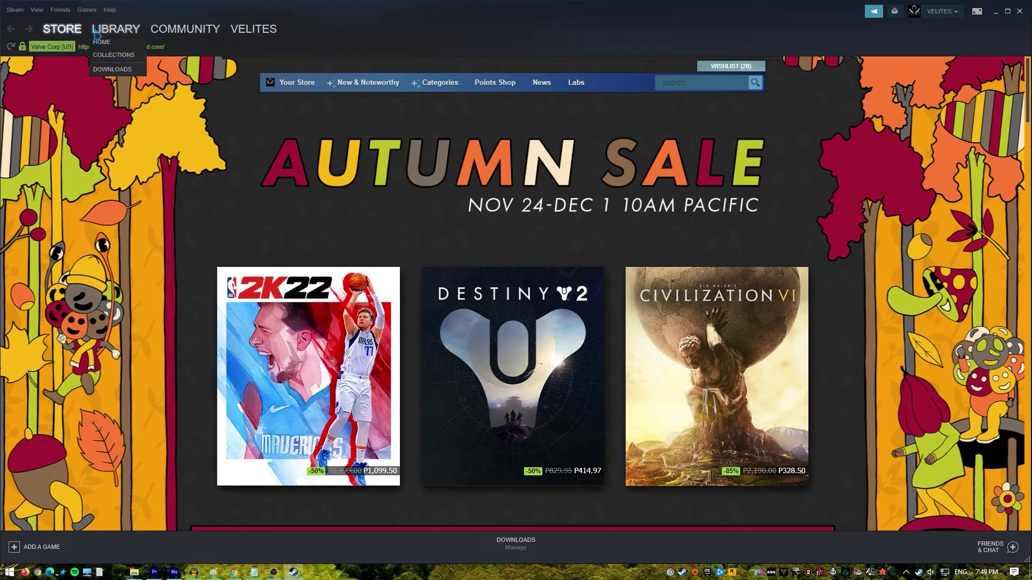
- In the Steam library, open Euro Truck Simulator 2's local files properties and verify the integrity of its game files
click(101, 30)
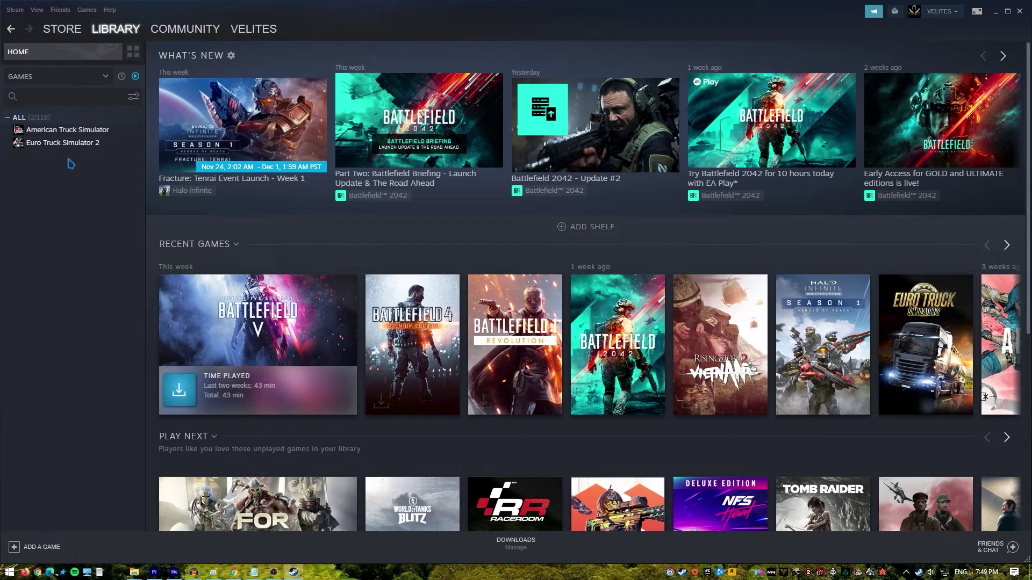
right_click(77, 144)
mouse_move(130, 201)
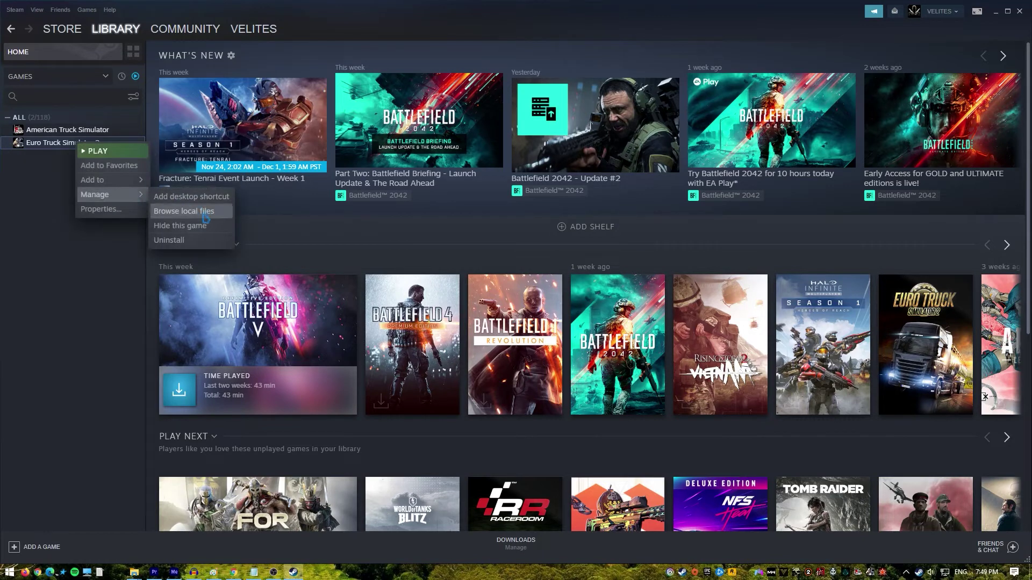
click(113, 212)
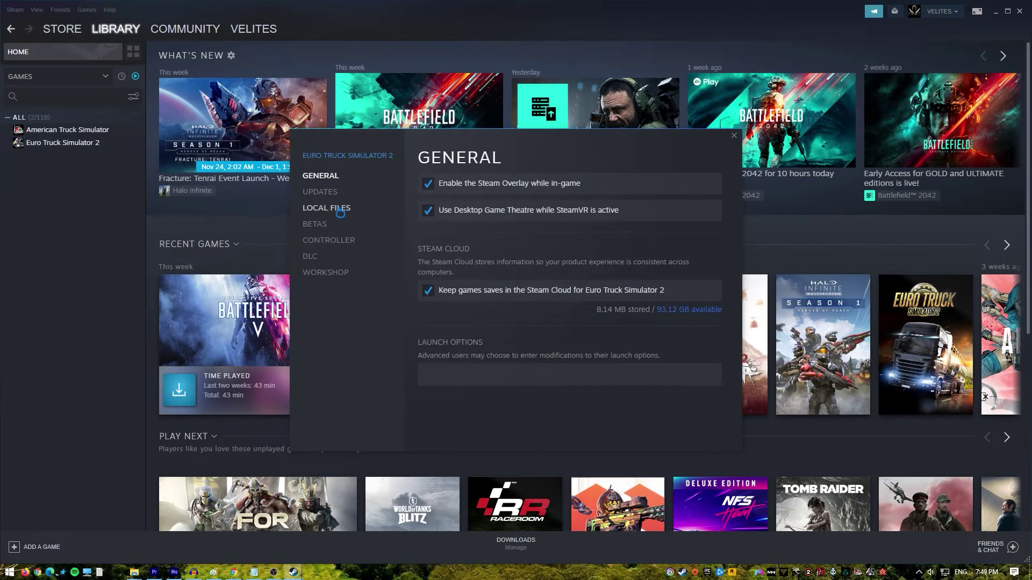
click(340, 210)
click(586, 252)
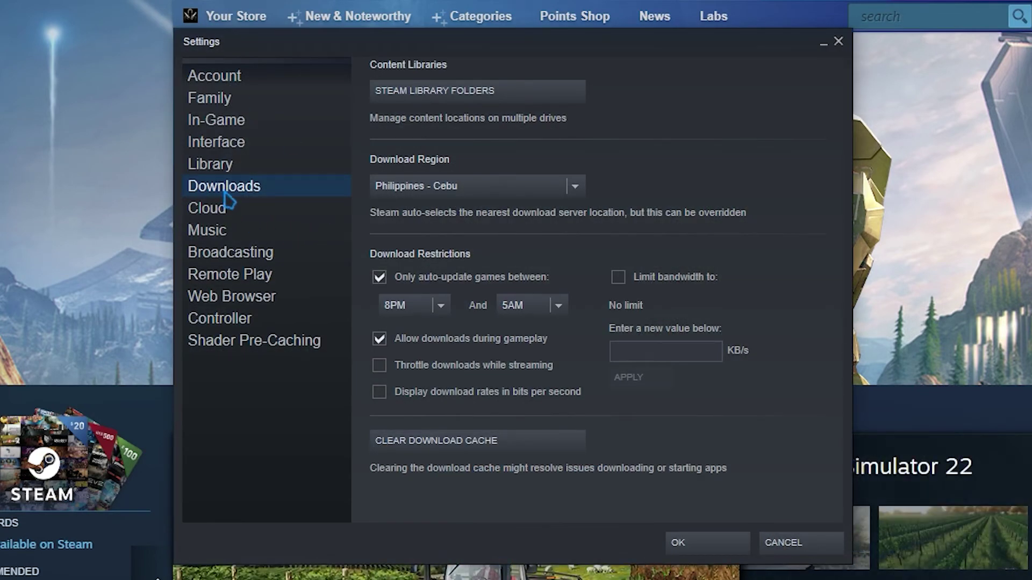
- Clear Steam's download cache from the download settings and confirm the request
click(488, 447)
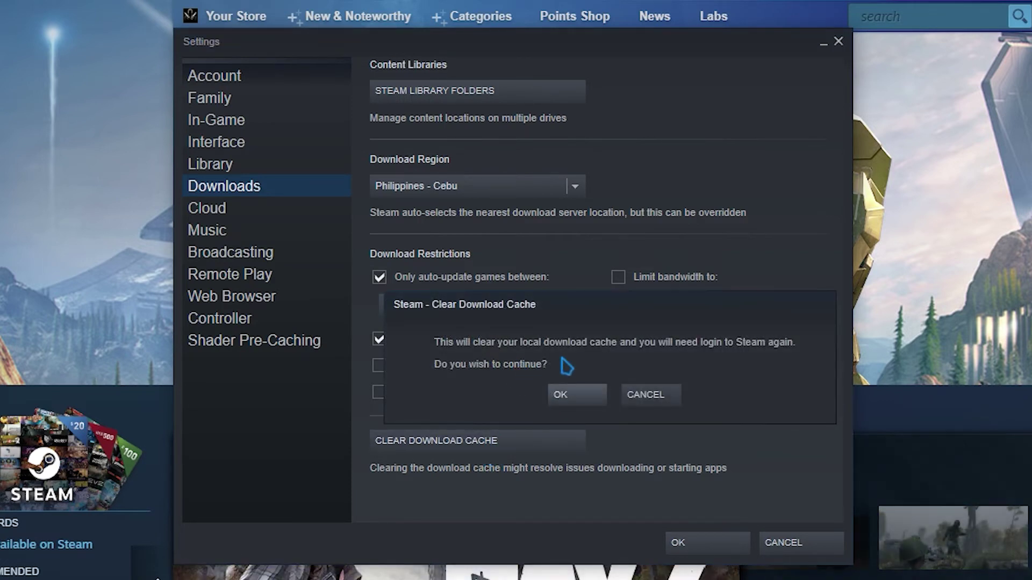
click(578, 397)
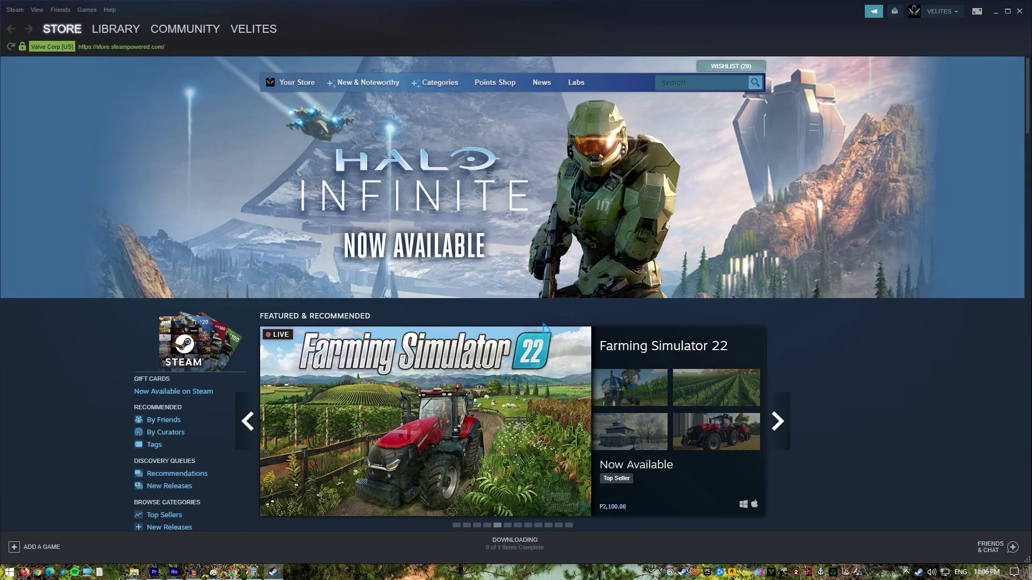
- Open the Steam library folders in the download settings, choose Local Drive (C:), and show its folder options
click(16, 10)
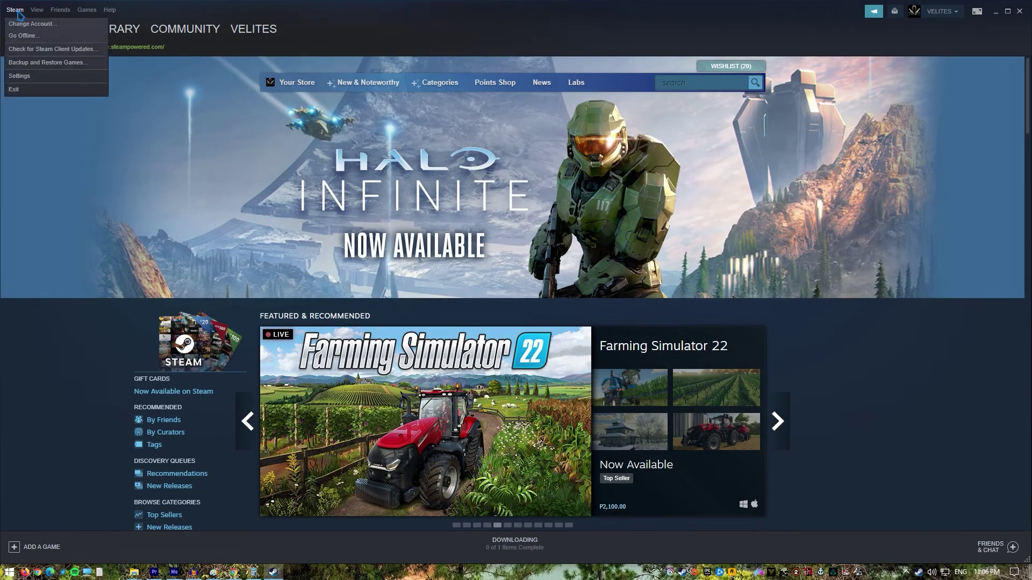
click(28, 78)
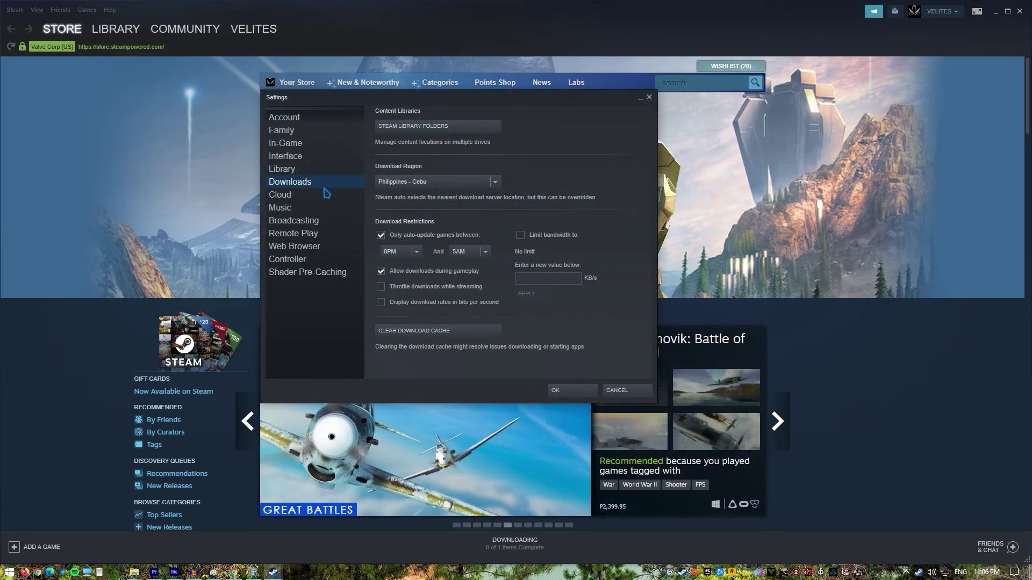
click(488, 133)
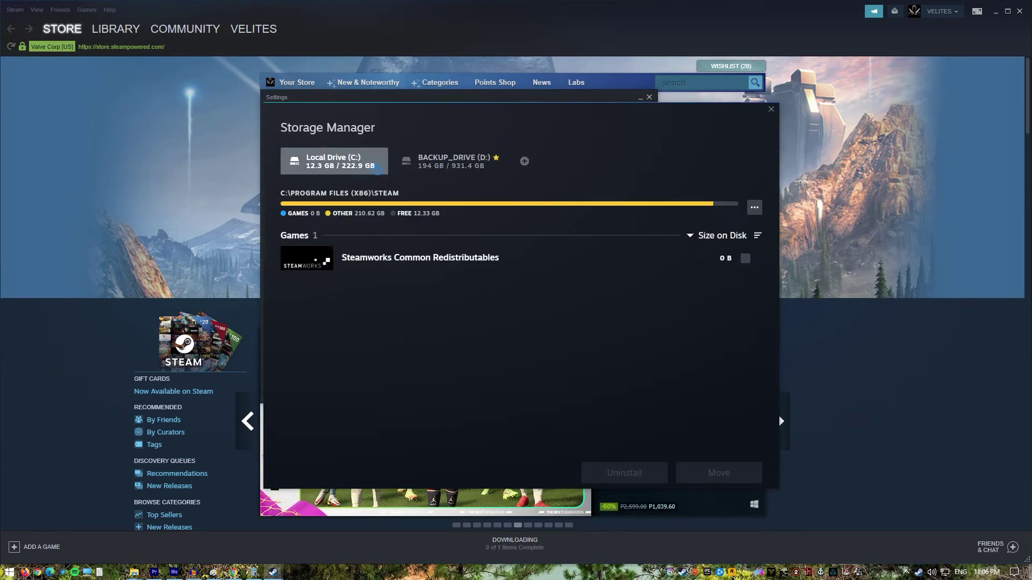
click(475, 171)
click(378, 166)
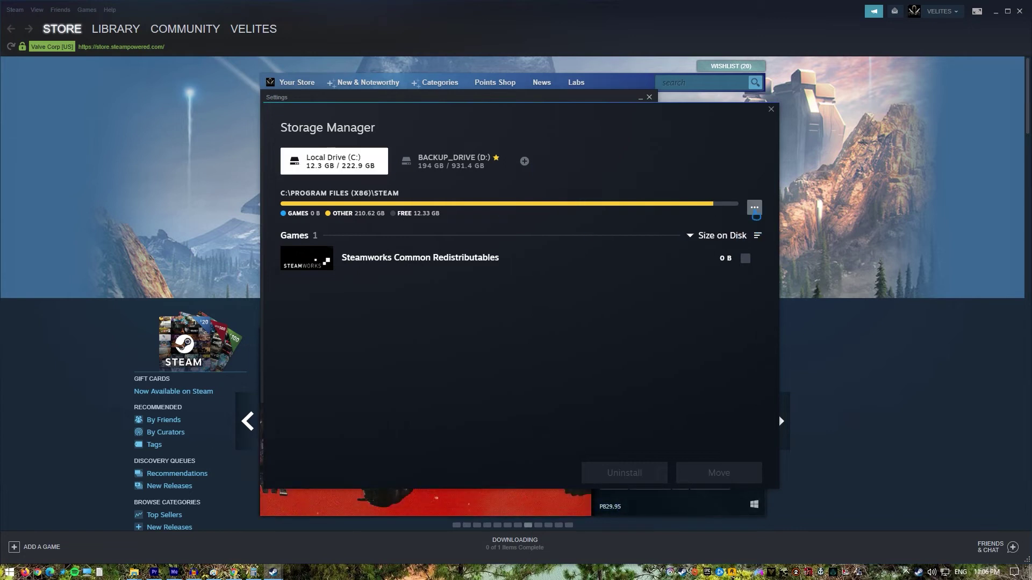
click(755, 210)
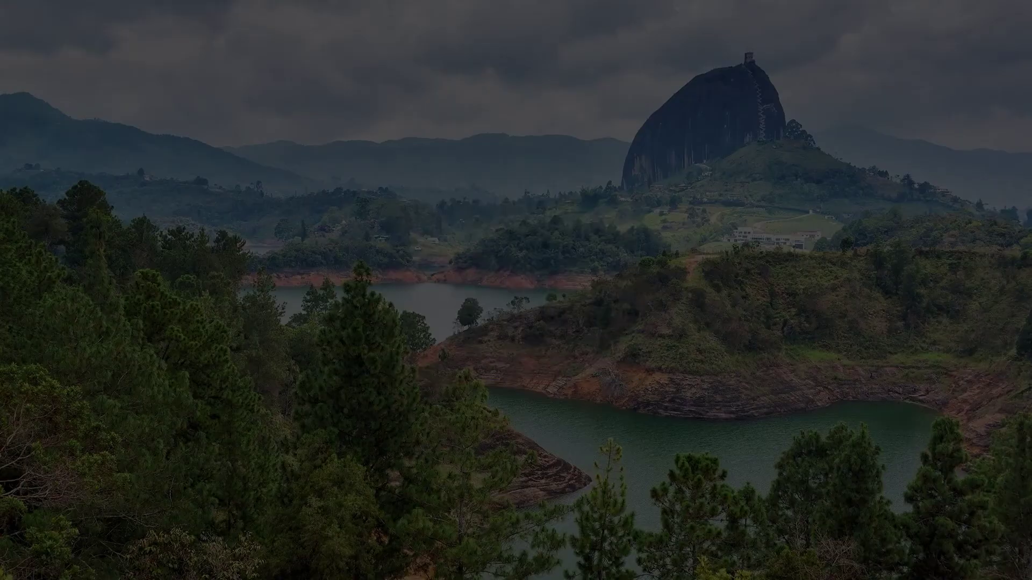
click(460, 358)
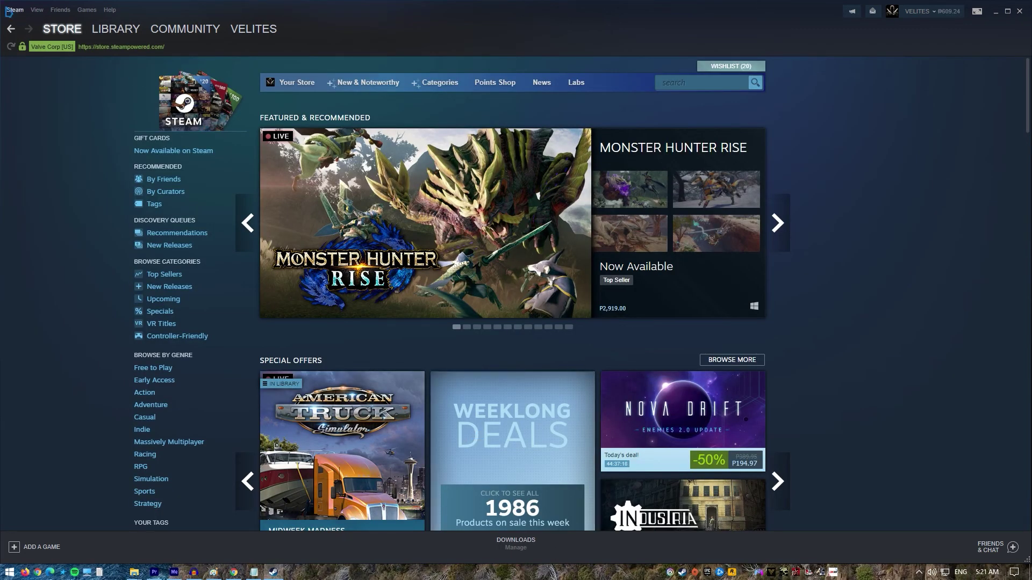
- Set Steam's download region to US - San Diego in the download settings
click(15, 10)
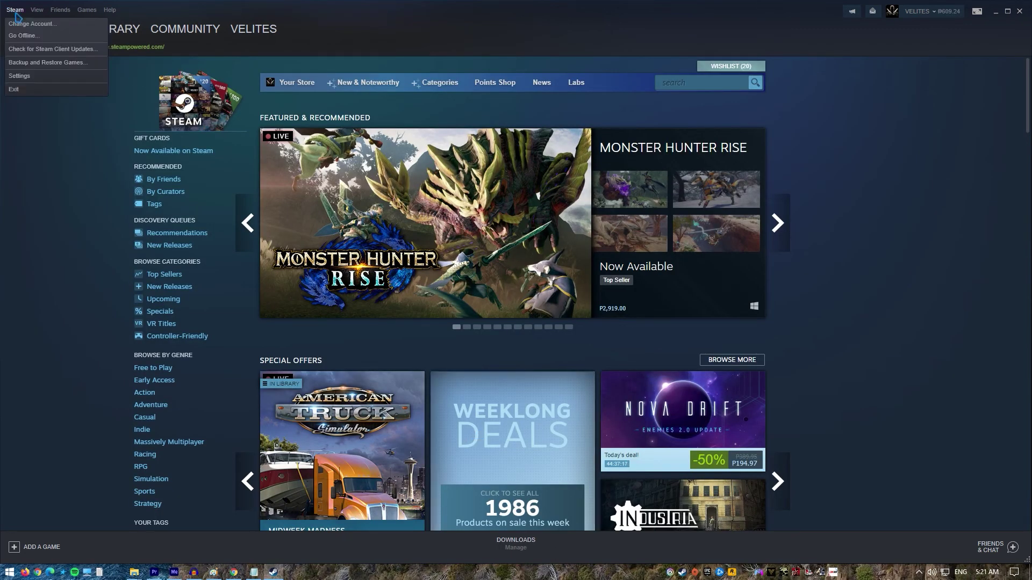
click(22, 76)
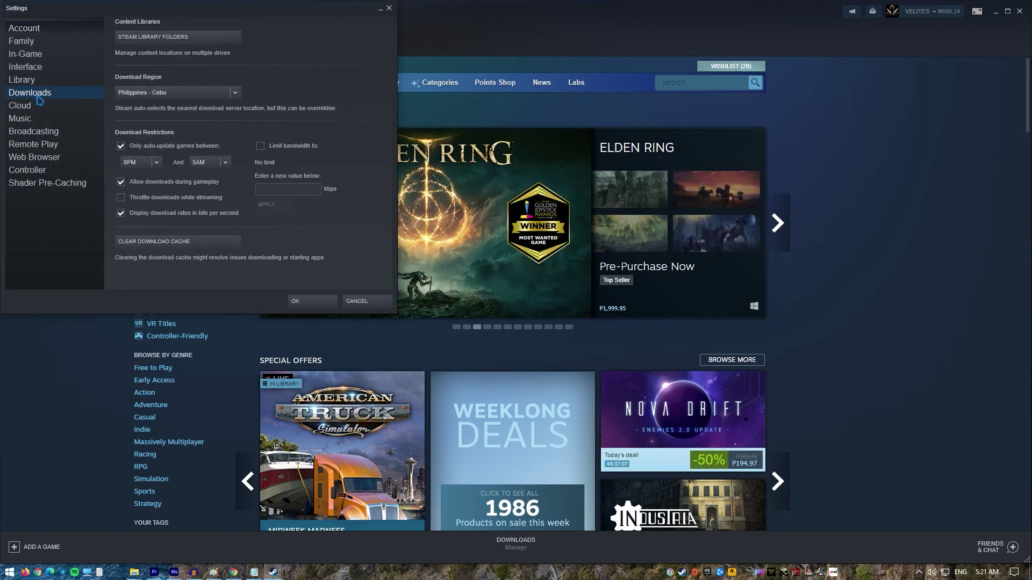
click(230, 94)
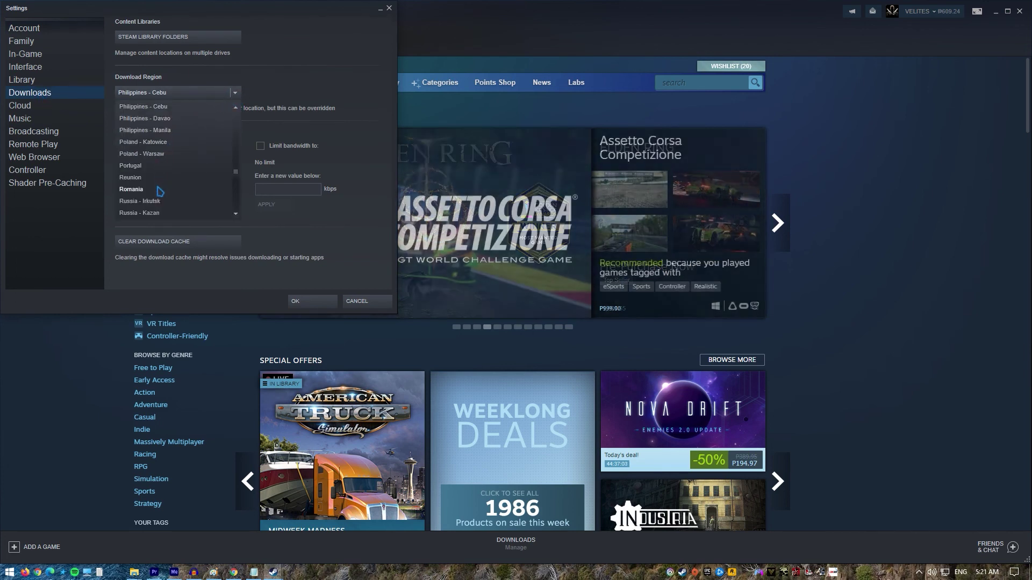
scroll(160, 177, down, 5)
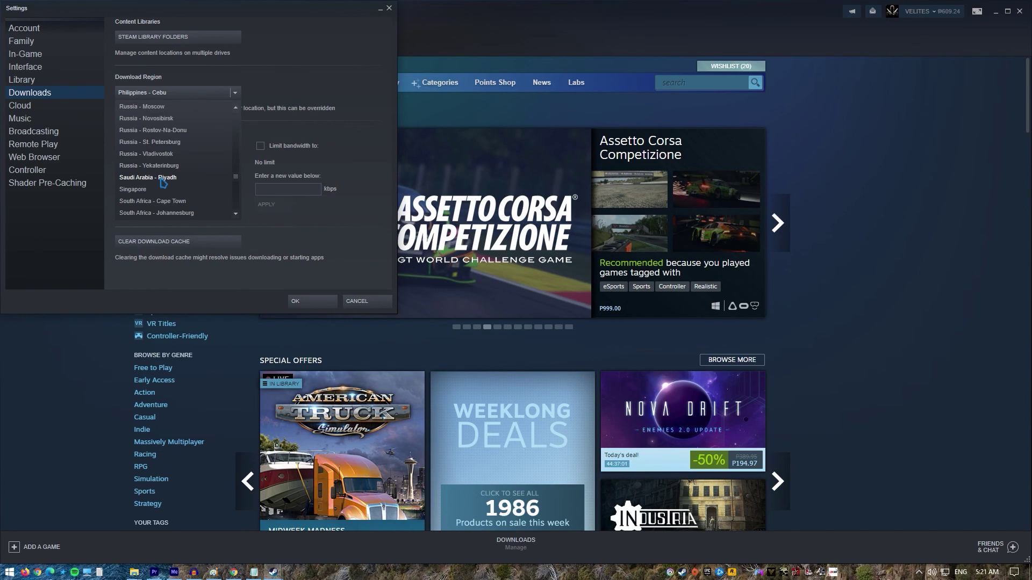
scroll(161, 183, down, 4)
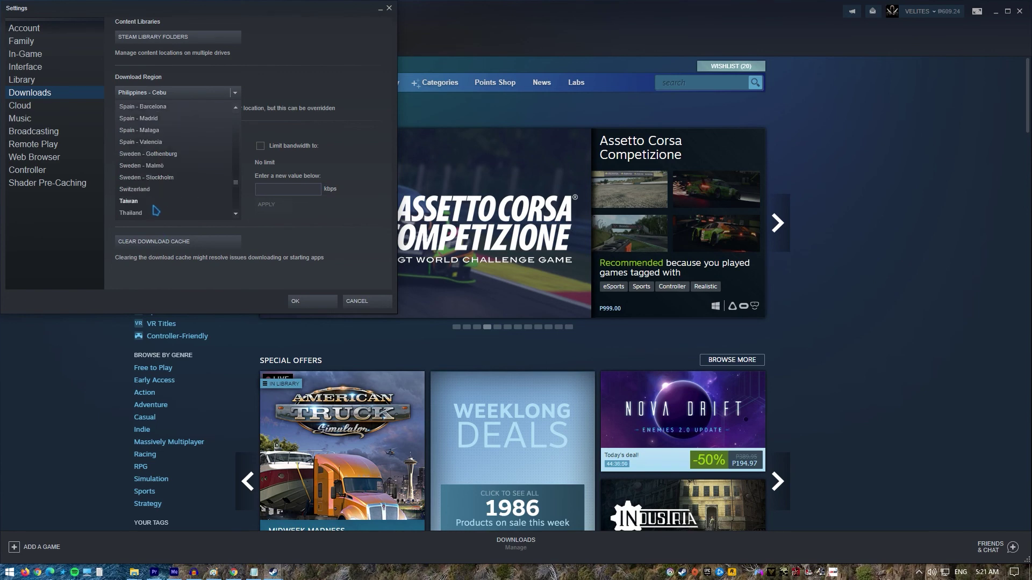
scroll(156, 210, down, 5)
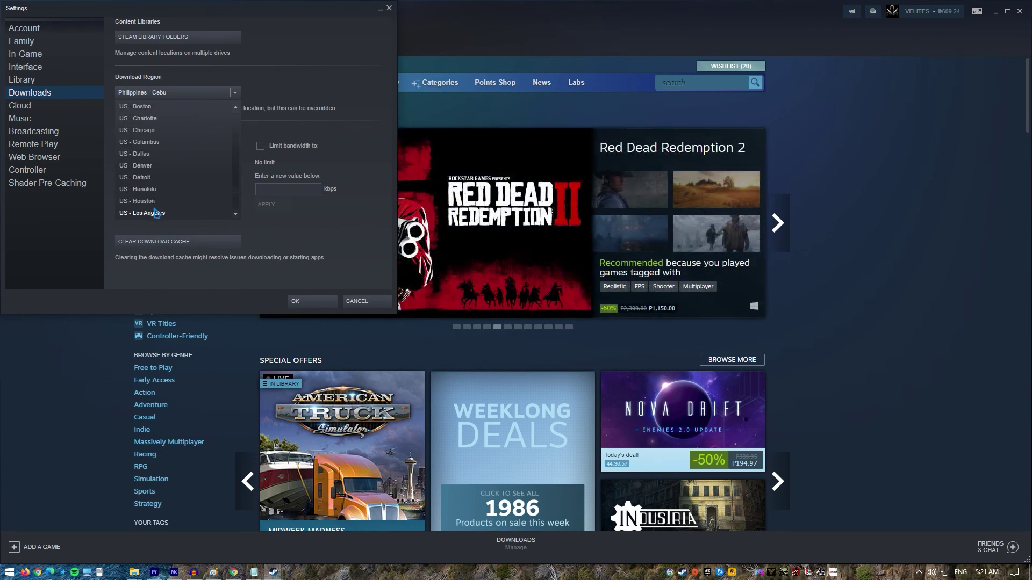
drag(235, 192, 237, 198)
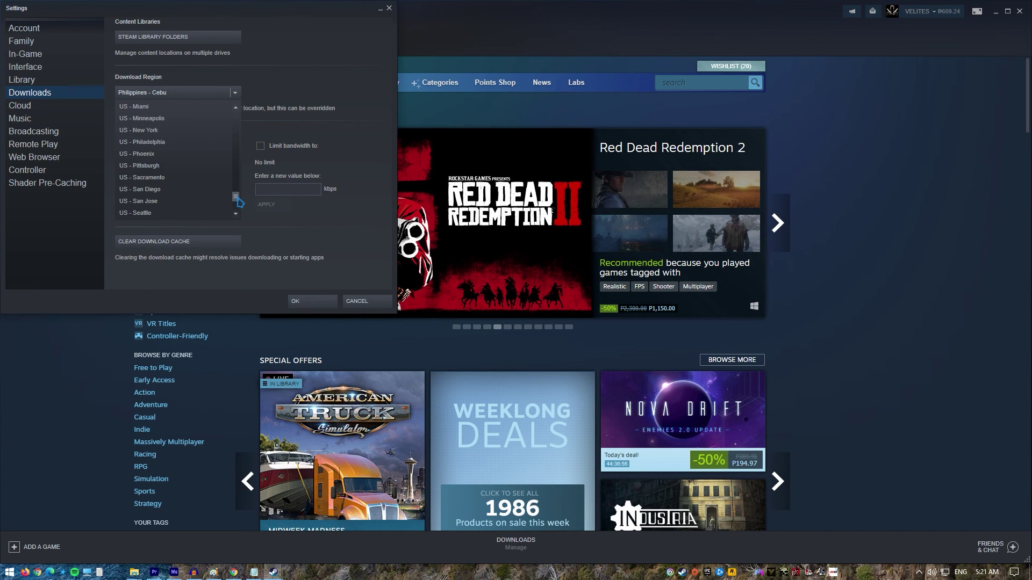
click(183, 195)
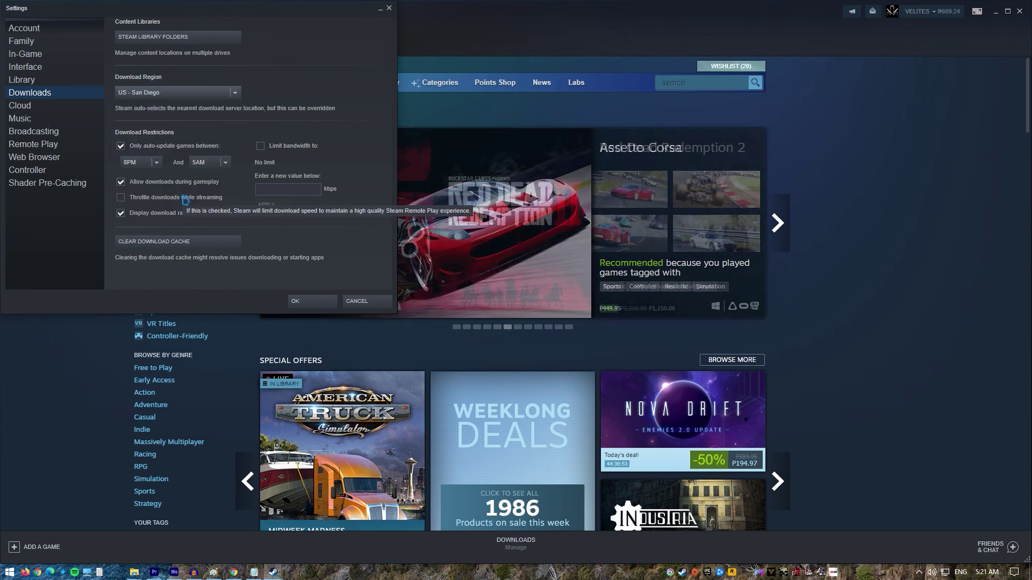